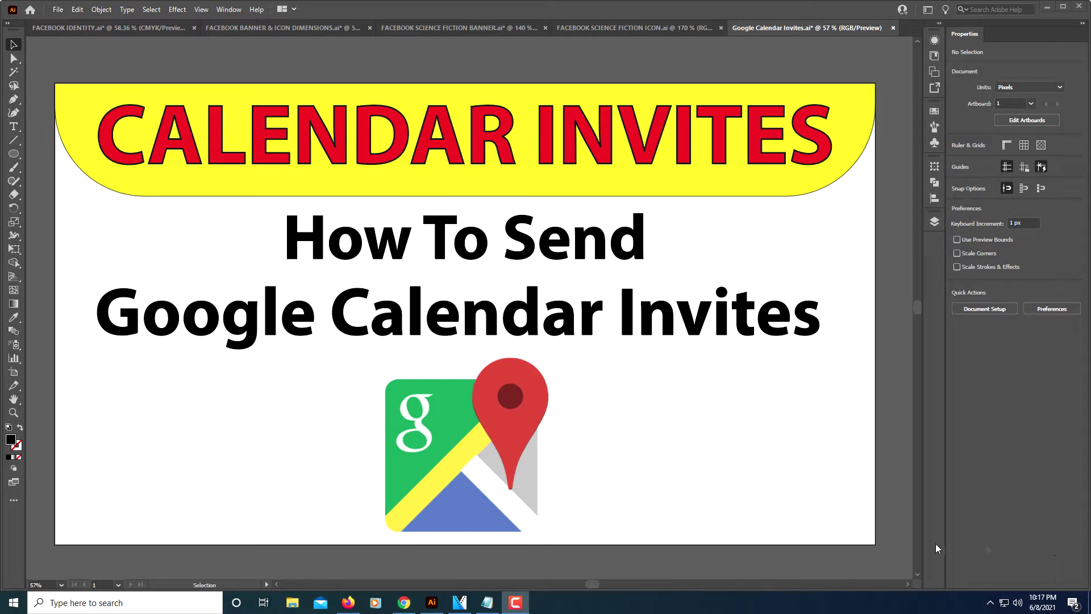
# Bring Gmail to the front and launch Calendar from the Google apps grid
pyautogui.click(404, 603)
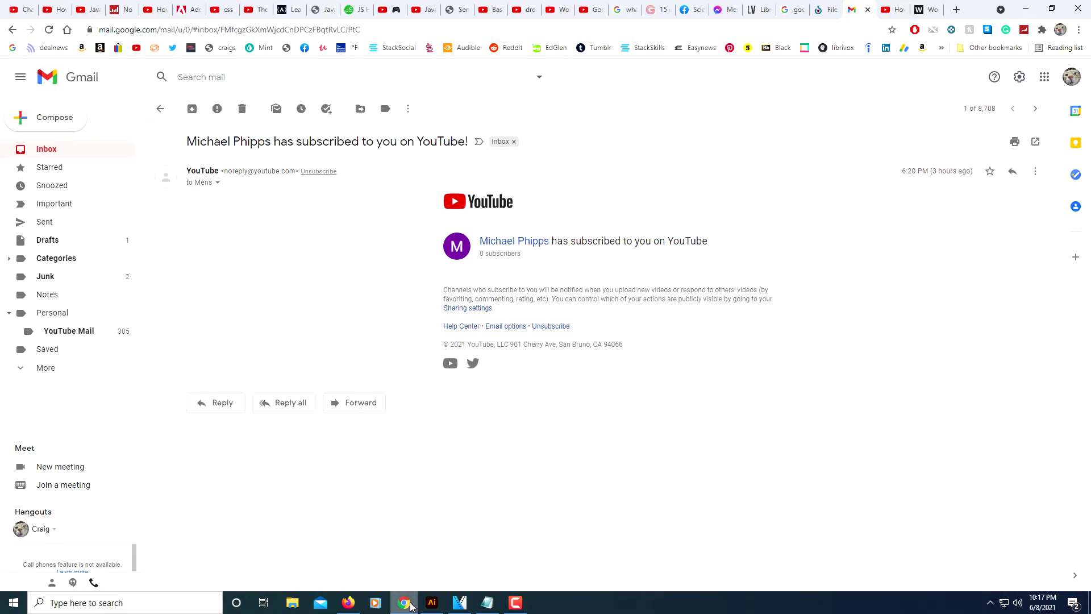
pyautogui.click(1045, 80)
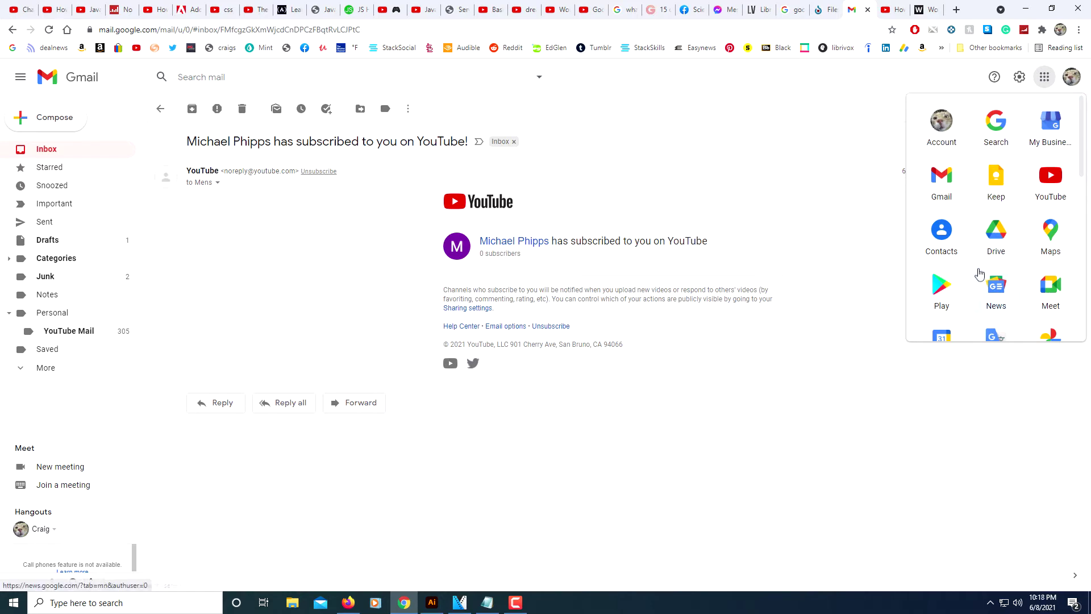
pyautogui.scroll(-2, 986, 275)
pyautogui.scroll(-2, 987, 277)
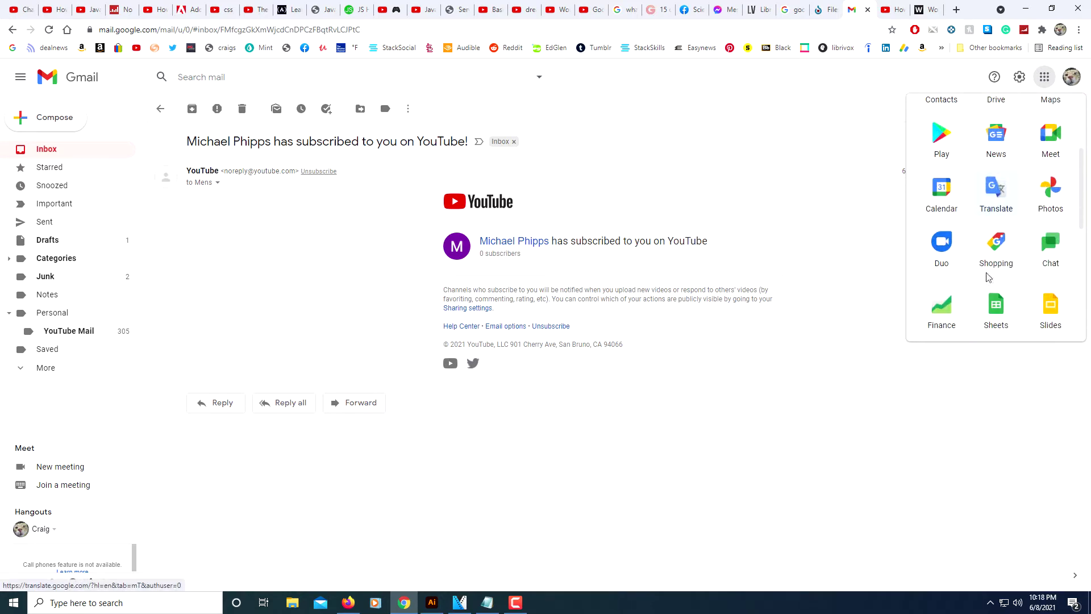
pyautogui.click(940, 201)
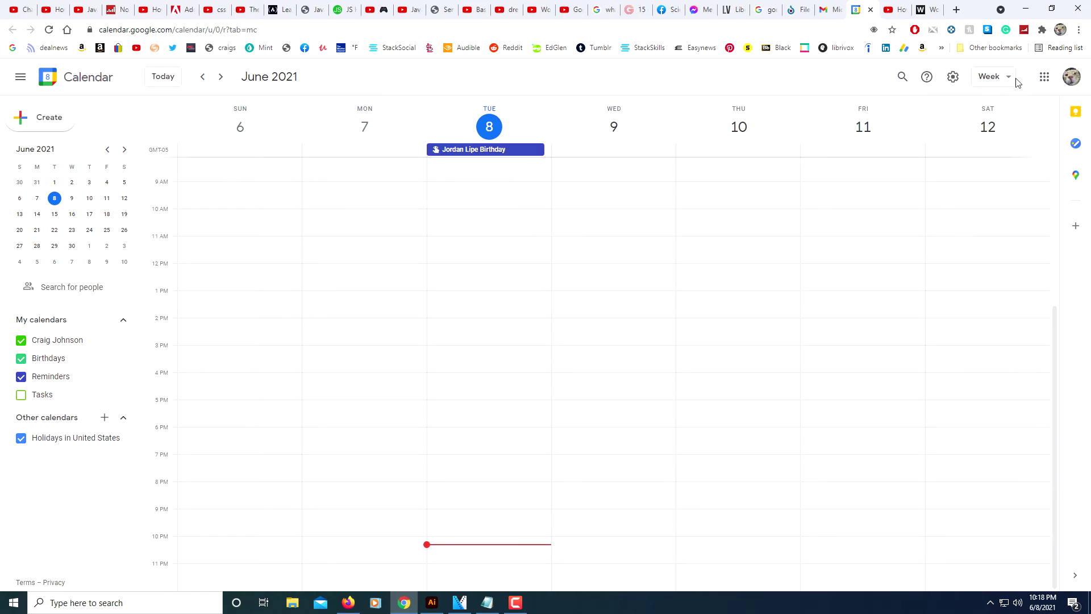
# Change the calendar view from Week to Month for June 2021
pyautogui.click(1007, 86)
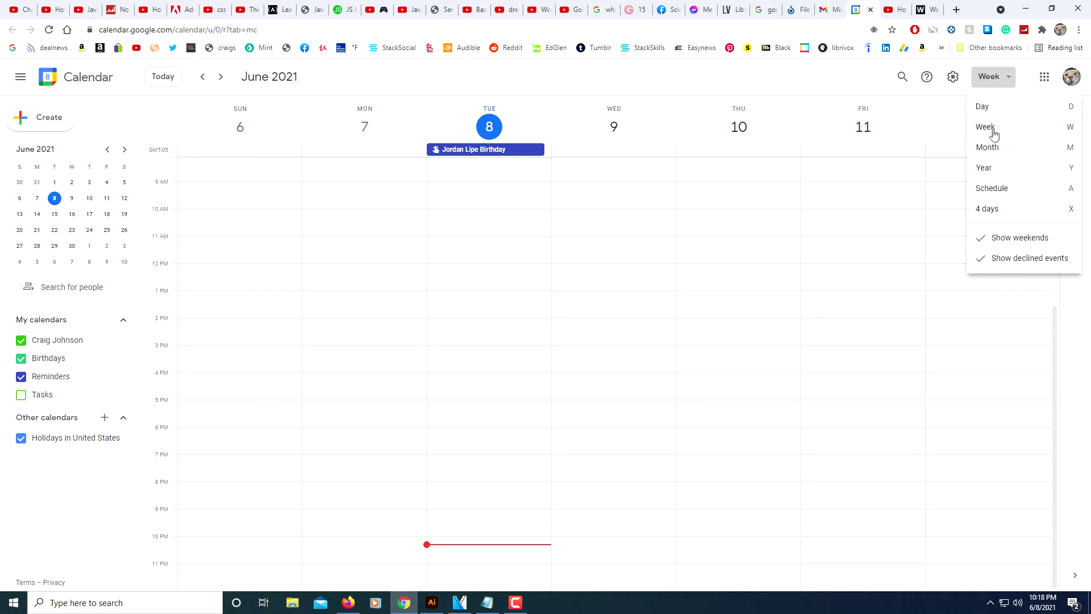
pyautogui.click(991, 149)
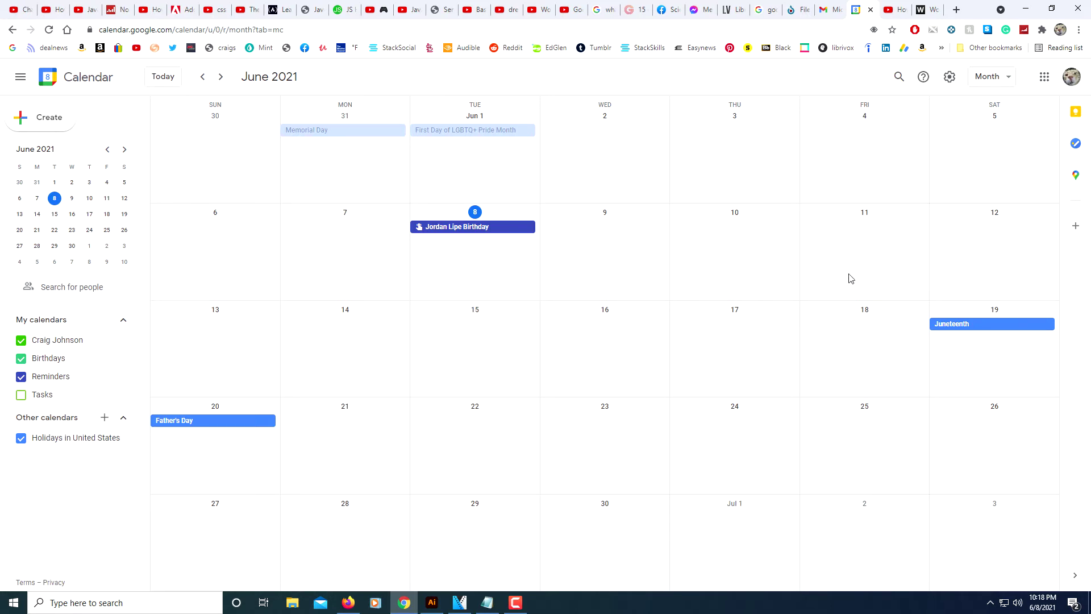
# Create a new event on Friday June 11 titled 'Zoom Meeting'
pyautogui.click(865, 224)
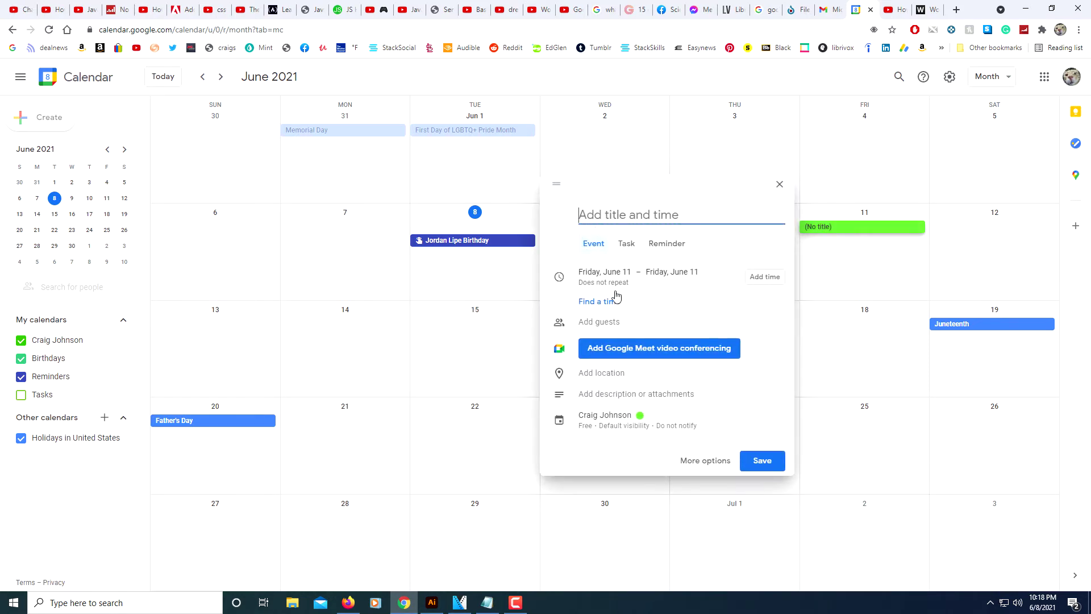
pyautogui.write('Zoom')
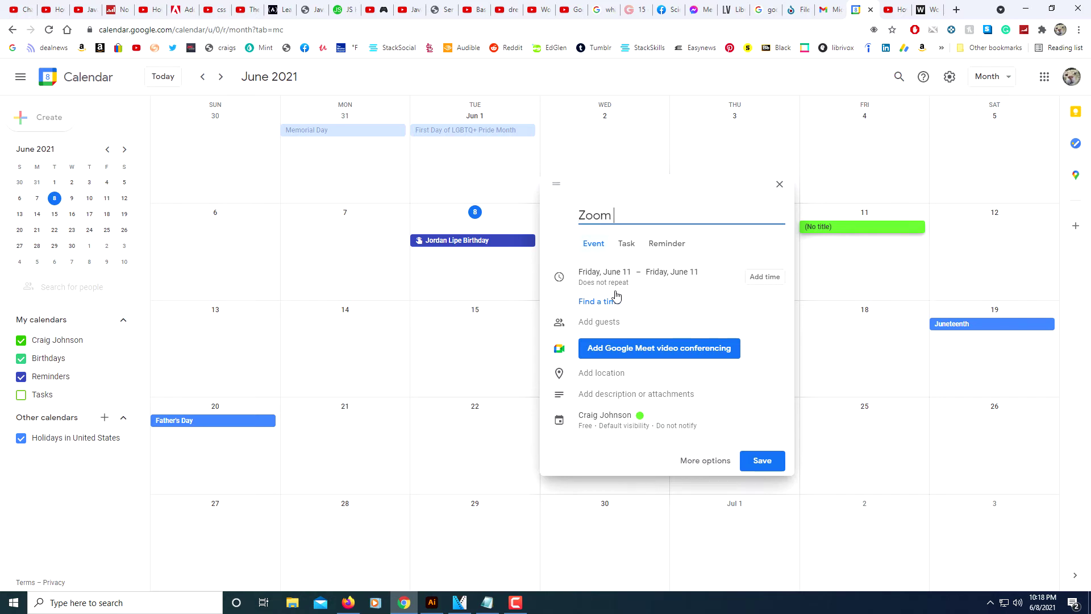
pyautogui.write('eMeeting')
pyautogui.click(763, 284)
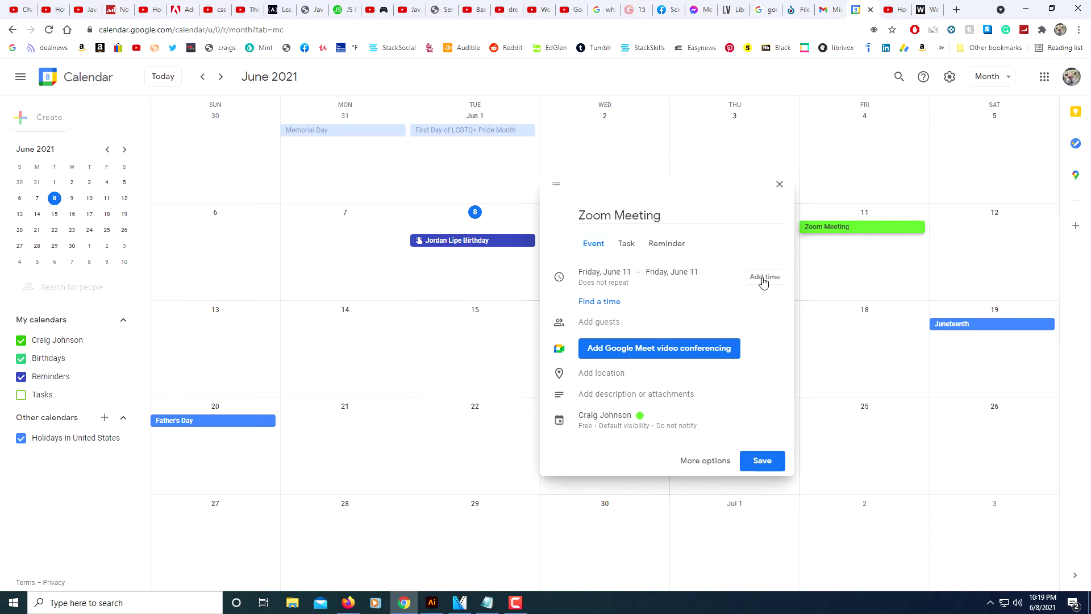
# Set the Zoom Meeting to run from 2:00pm to 3:00pm
pyautogui.click(762, 283)
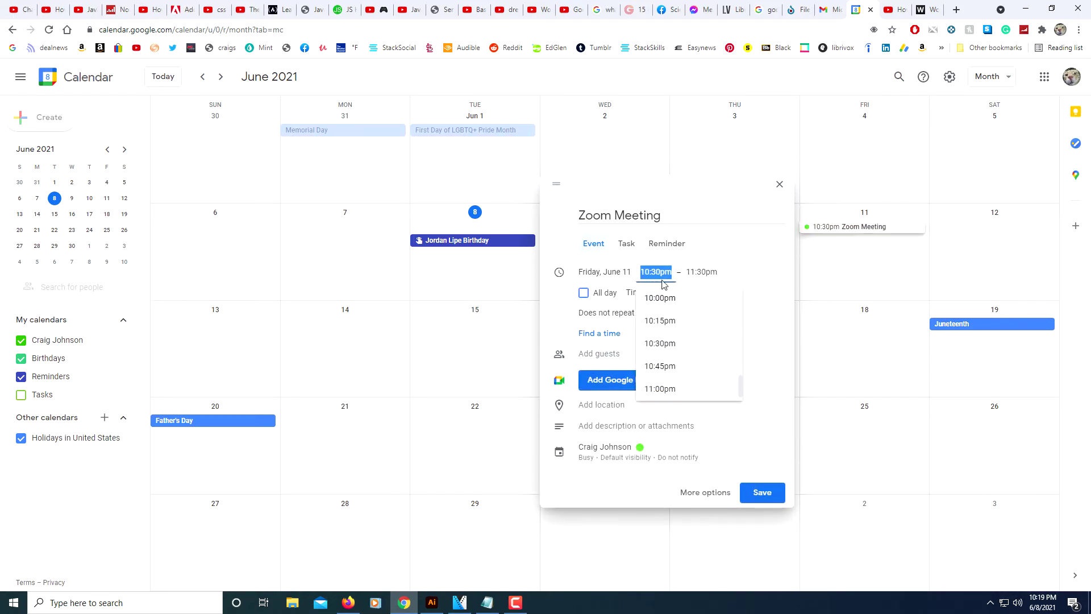
pyautogui.scroll(-1, 665, 360)
pyautogui.scroll(8, 663, 359)
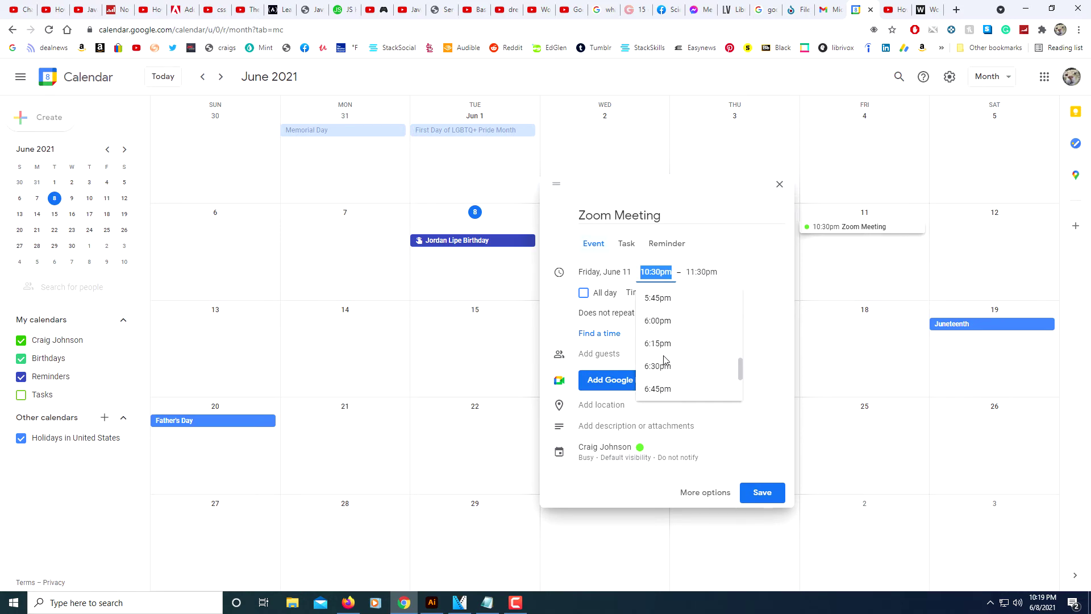
pyautogui.scroll(2, 665, 360)
pyautogui.scroll(1, 664, 356)
pyautogui.scroll(2, 664, 358)
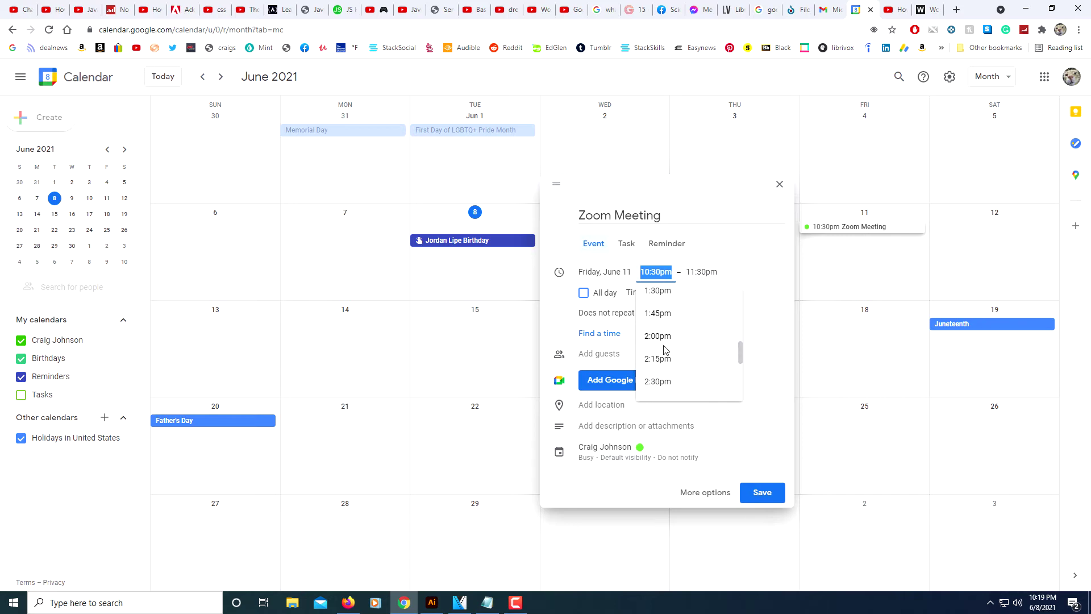
pyautogui.click(662, 340)
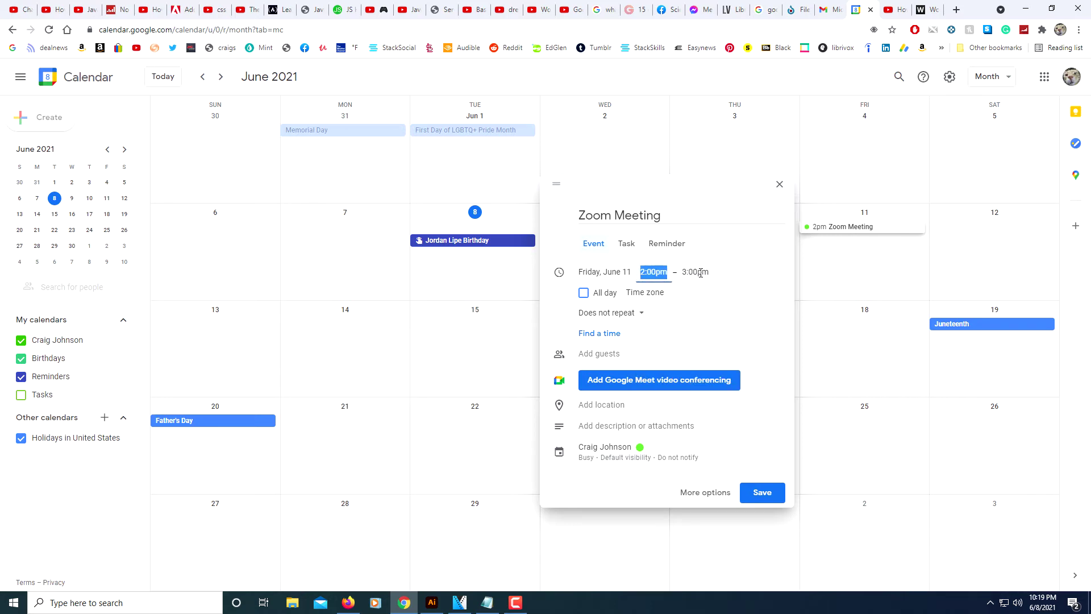
pyautogui.click(720, 278)
# Enter a test location, then erase it so the location stays empty
pyautogui.click(593, 405)
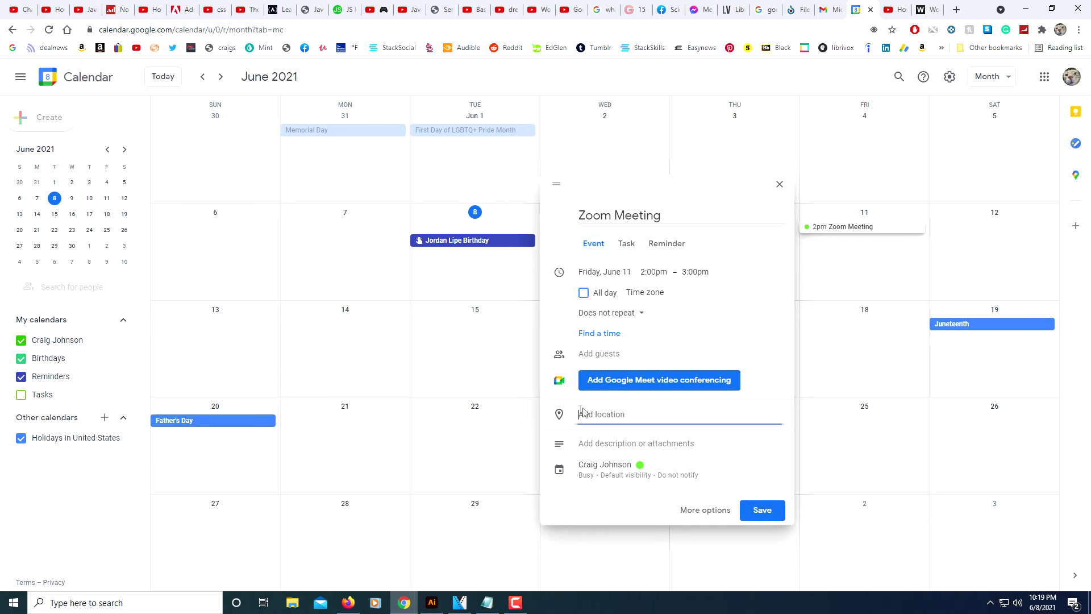
pyautogui.write('www')
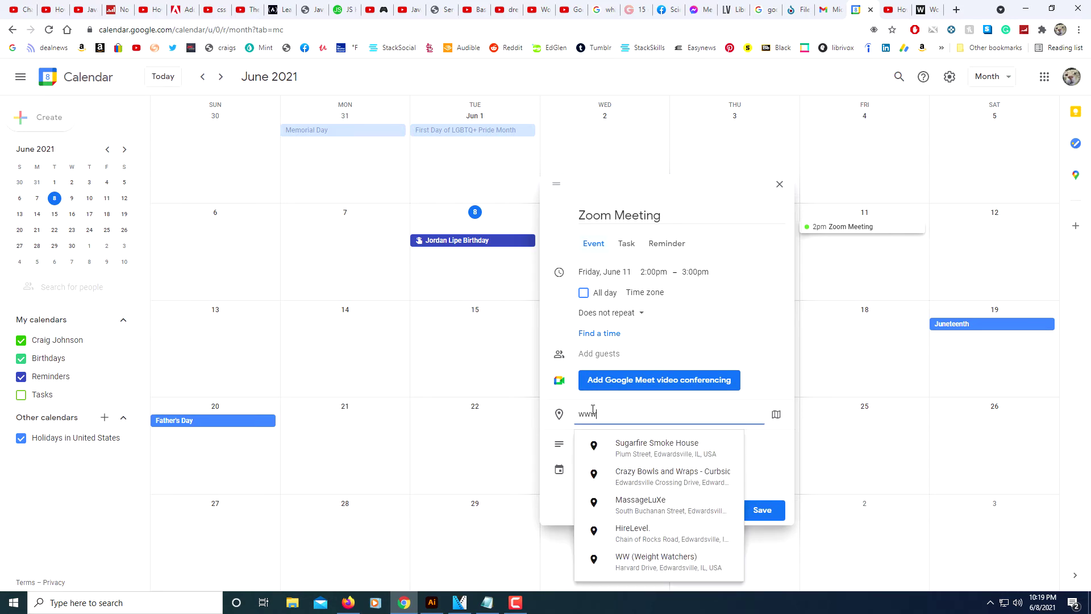
pyautogui.press('BackSpace')
pyautogui.press('BackSpace')
pyautogui.press('BackSpace')
pyautogui.write('222')
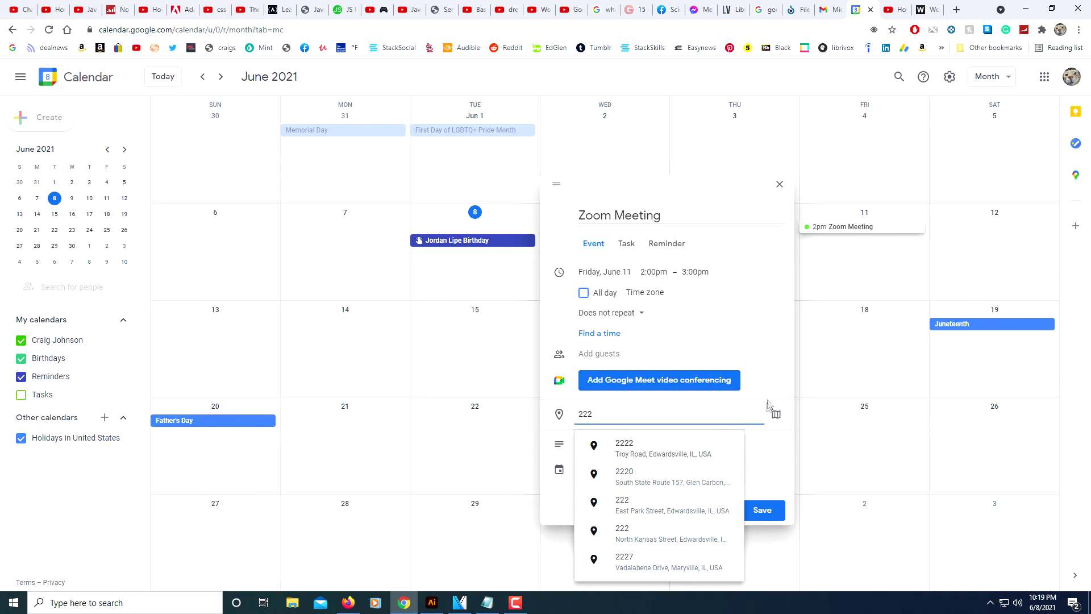
pyautogui.click(771, 374)
pyautogui.click(621, 414)
pyautogui.press('BackSpace')
pyautogui.press('BackSpace')
pyautogui.press('BackSpace')
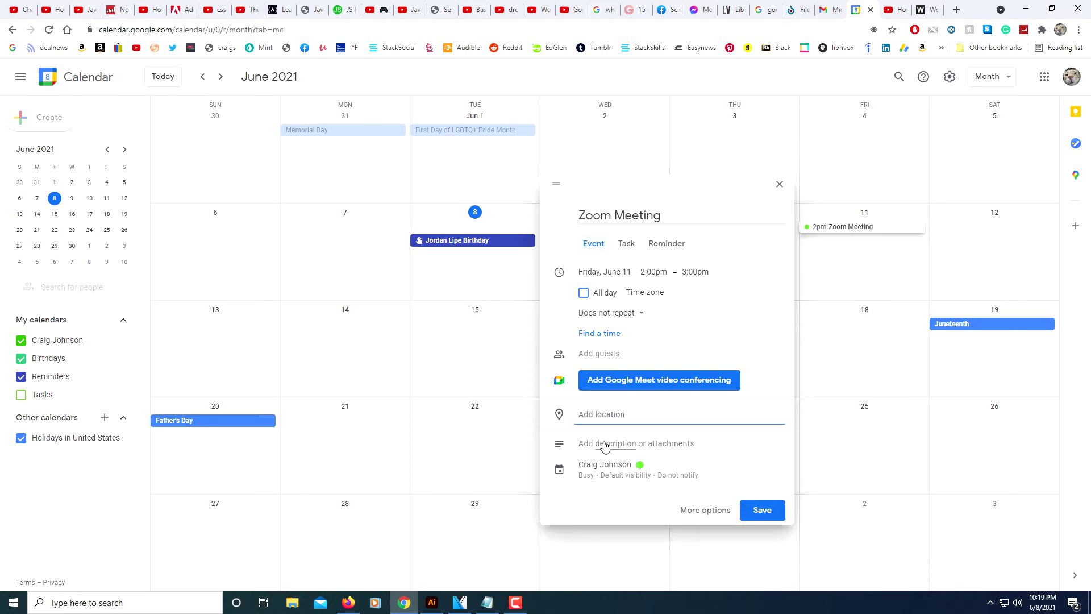
# Write the description 'Zoom meeting at 2 pm.' for the event
pyautogui.click(605, 444)
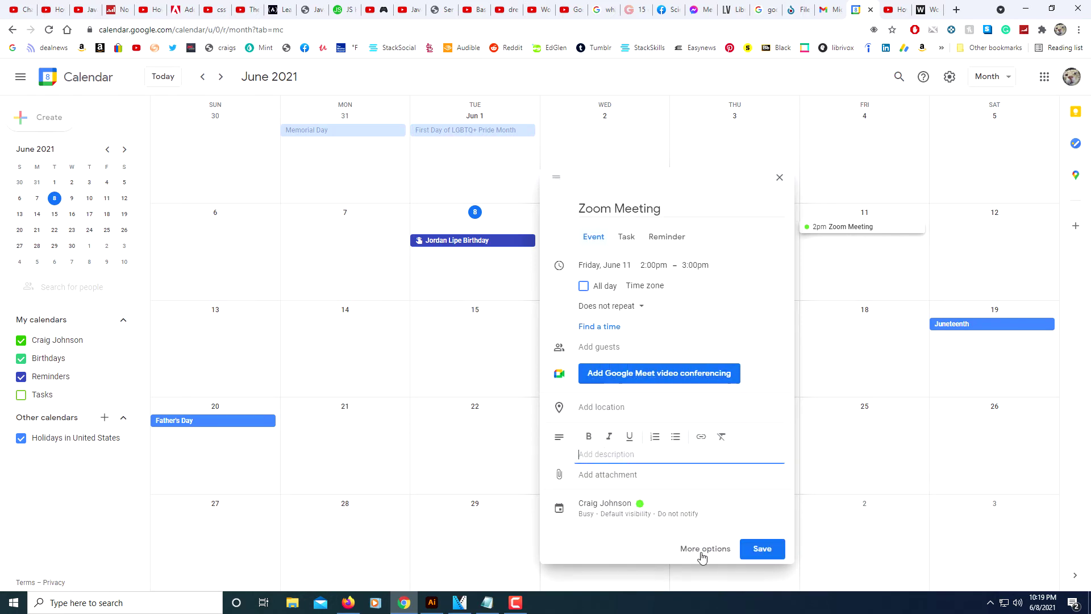
pyautogui.write('Toome')
pyautogui.press('BackSpace')
pyautogui.press('BackSpace')
pyautogui.press('BackSpace')
pyautogui.write('mee')
# Add the suggested contact as a guest and dismiss the Google Meet notice
pyautogui.click(591, 349)
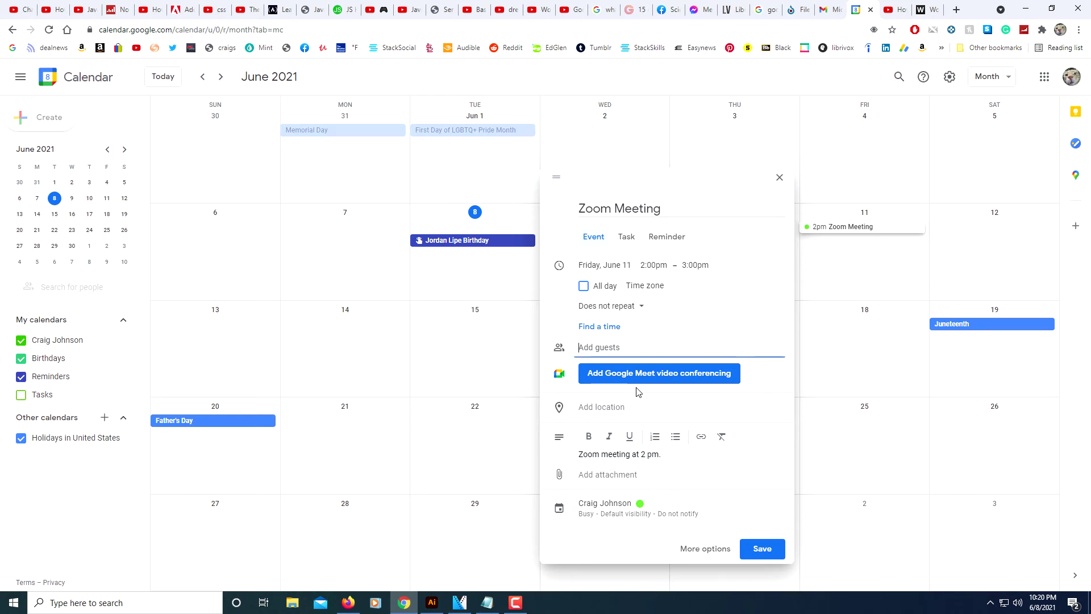
pyautogui.write('crai')
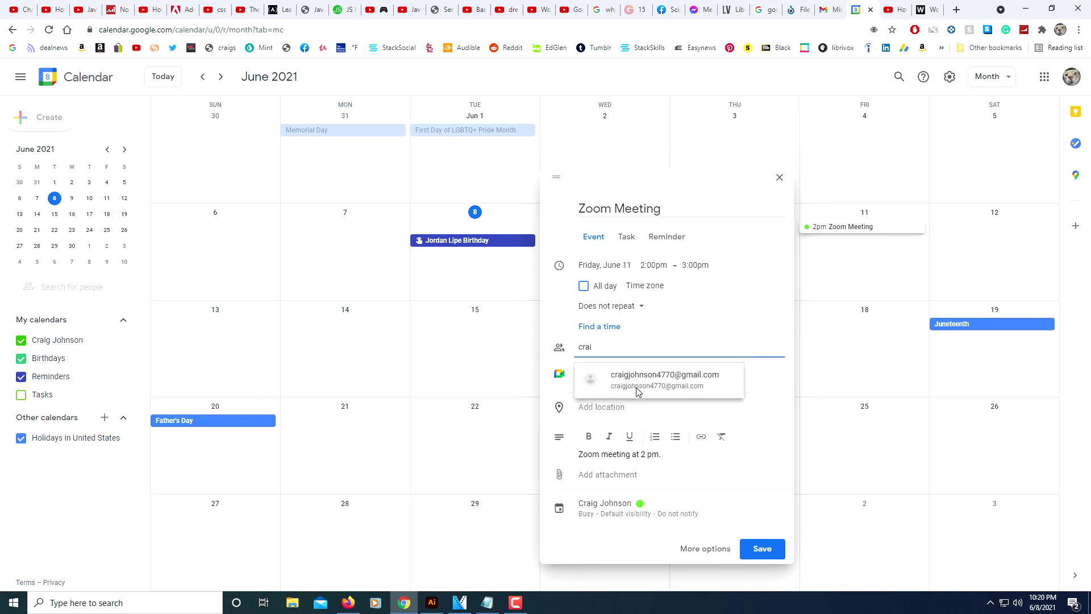
pyautogui.moveTo(637, 390)
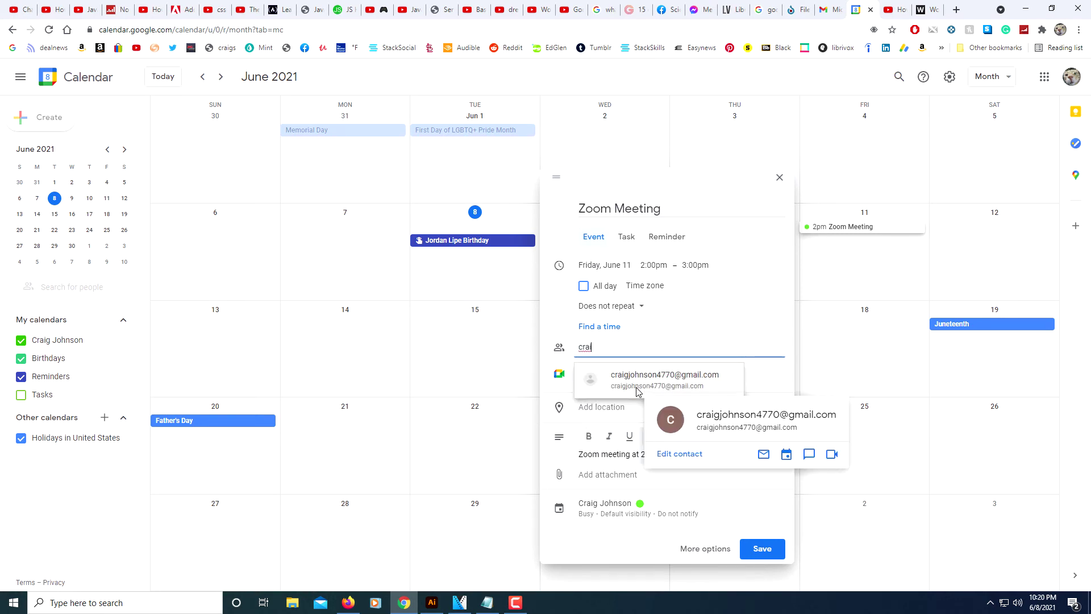
pyautogui.click(645, 377)
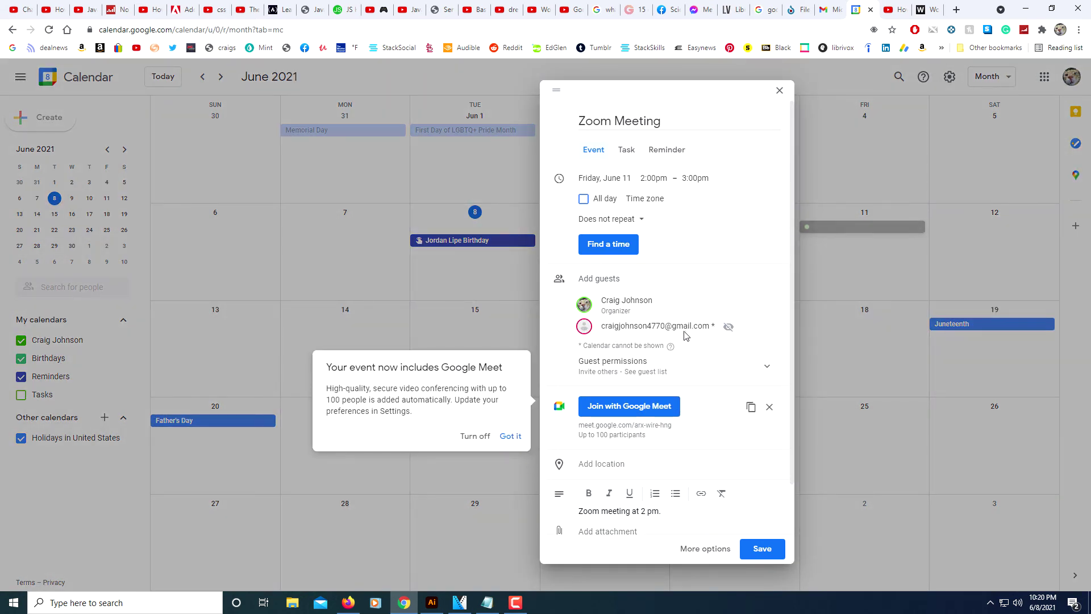
pyautogui.click(599, 279)
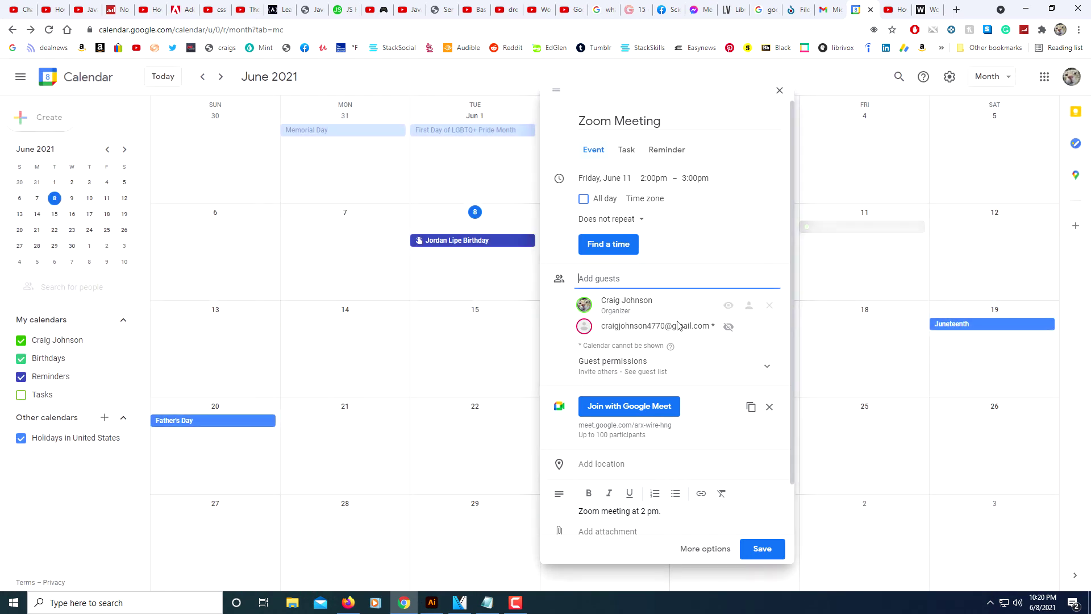
# Save the event, email the invitation to the guest, and return to Gmail
pyautogui.moveTo(679, 335)
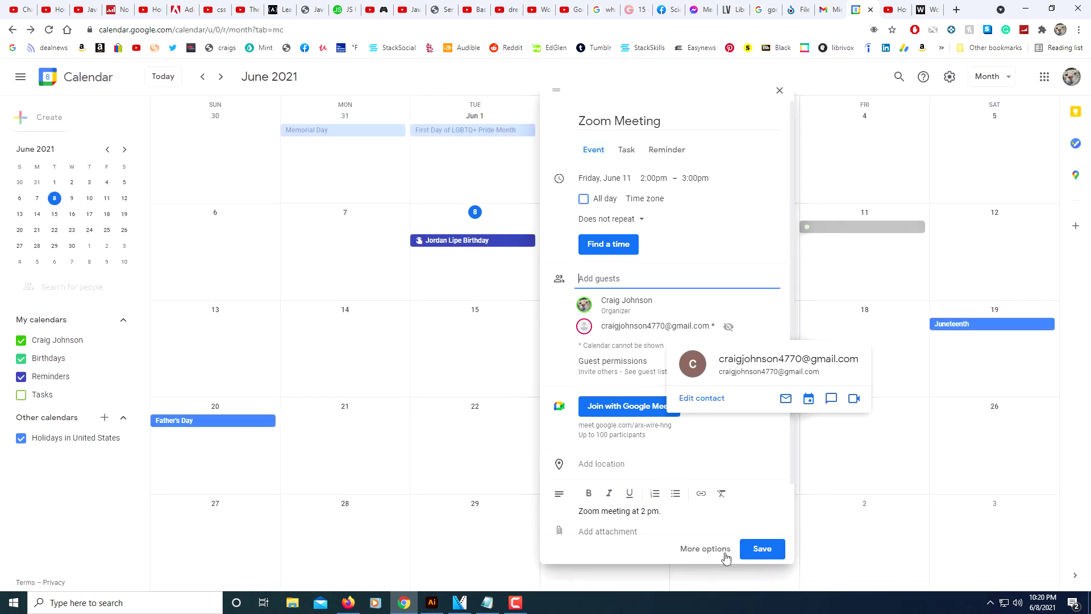
pyautogui.click(757, 550)
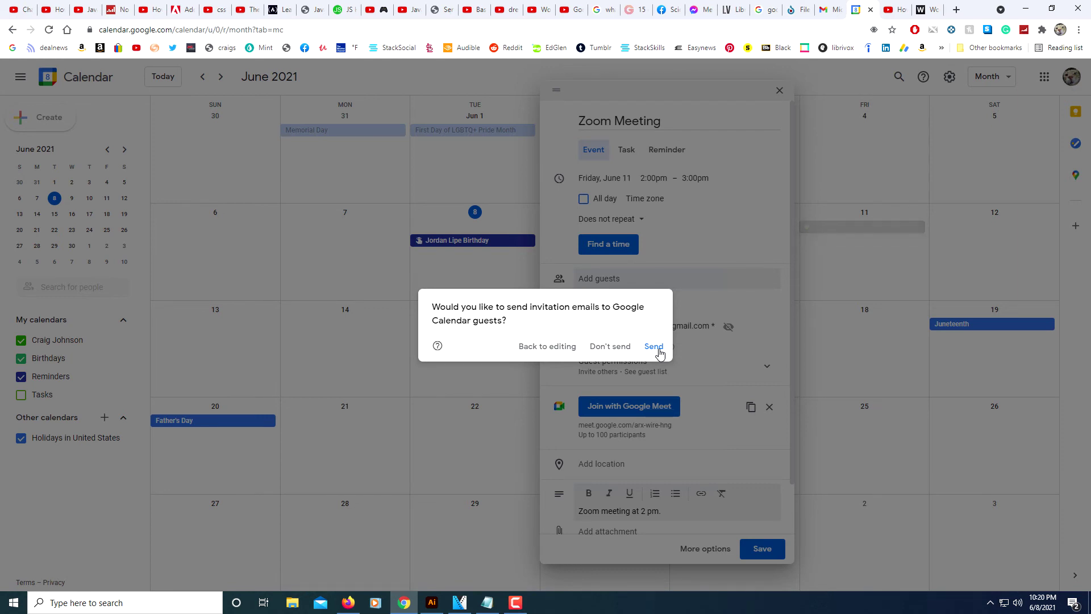
pyautogui.click(653, 346)
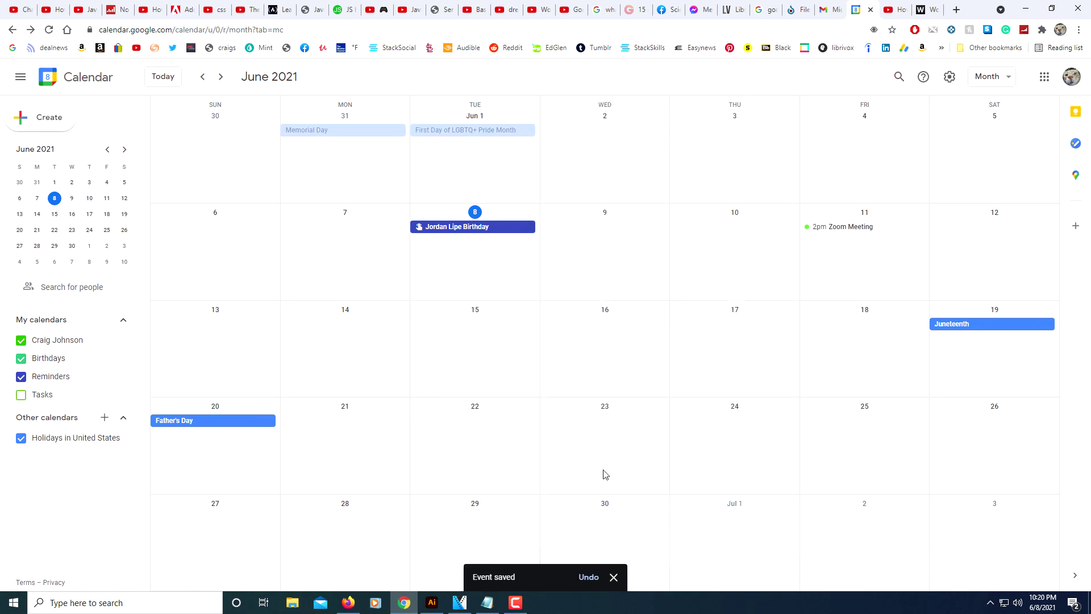
pyautogui.click(349, 601)
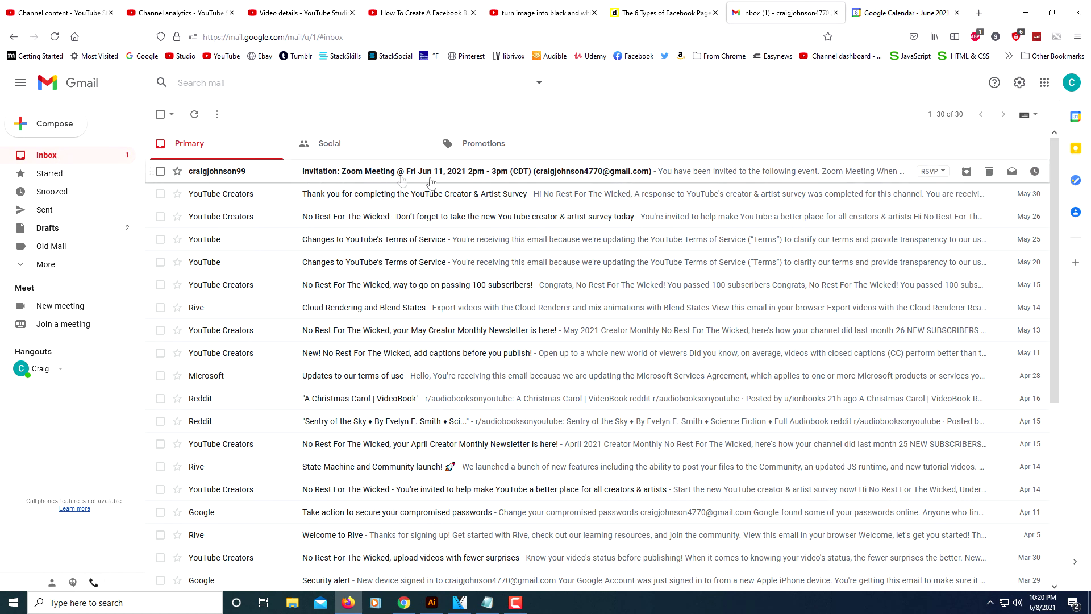
# Open the 'Invitation: Zoom Meeting' email at the top of the Primary inbox
pyautogui.click(500, 179)
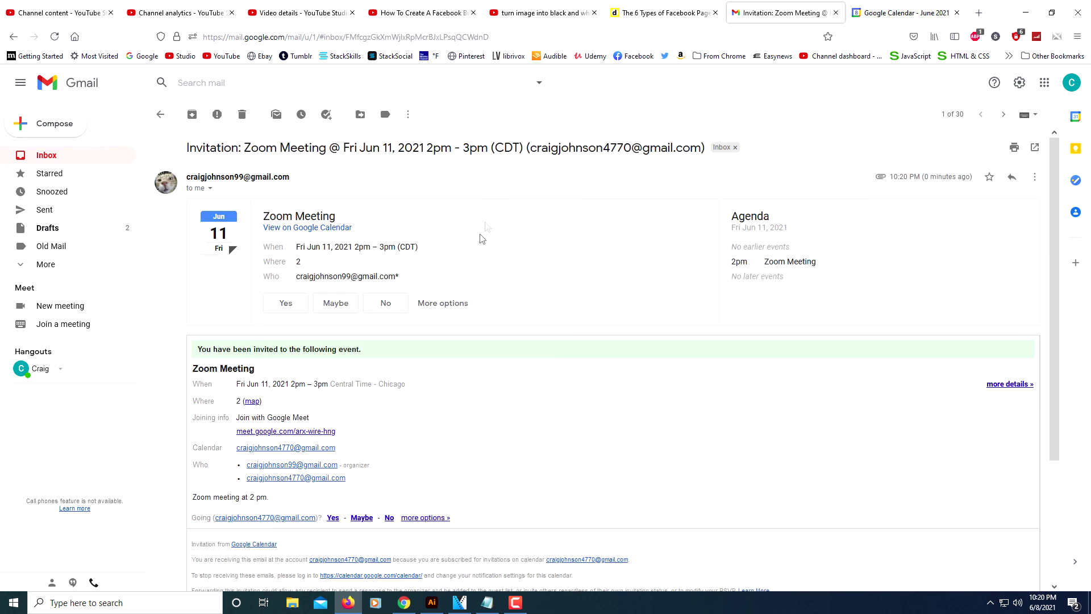